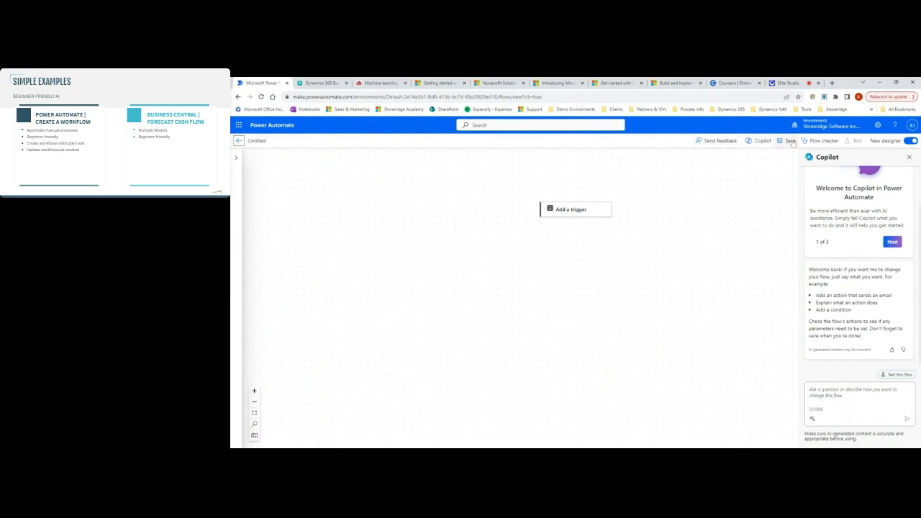
Step: Ask Copilot to 'create a workflow that requires approval and sends an email with the results'
{"action": "left_click", "coordinate": [862, 406]}
{"action": "type", "text": "create a wo"}
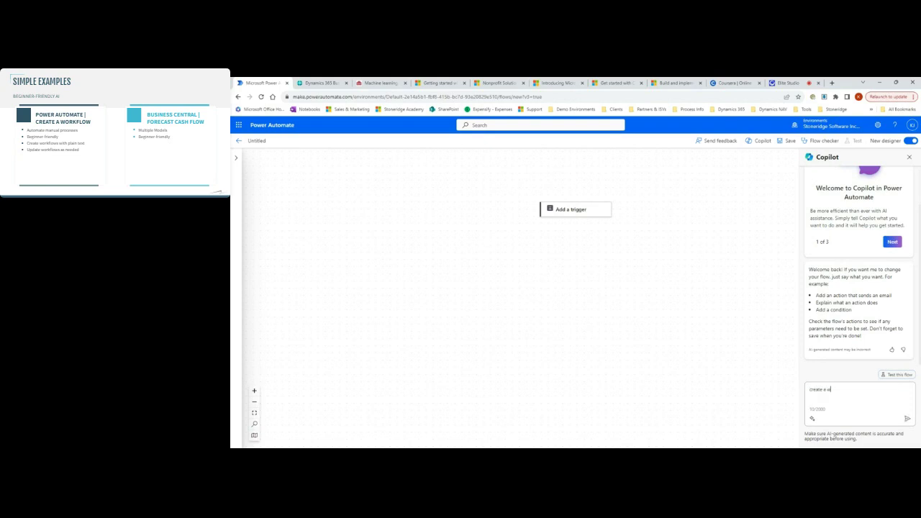
{"action": "type", "text": "rkflows"}
{"action": "key", "text": "BackSpace"}
{"action": "type", "text": "that requires approval and sends an email with the results"}
{"action": "key", "text": "Return"}
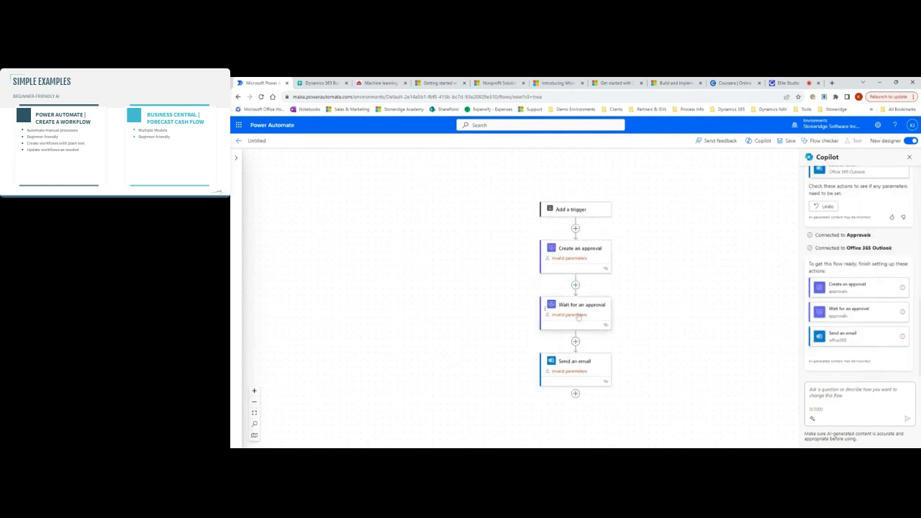
{"action": "scroll", "coordinate": [659, 446], "scroll_direction": "down", "scroll_amount": 1}
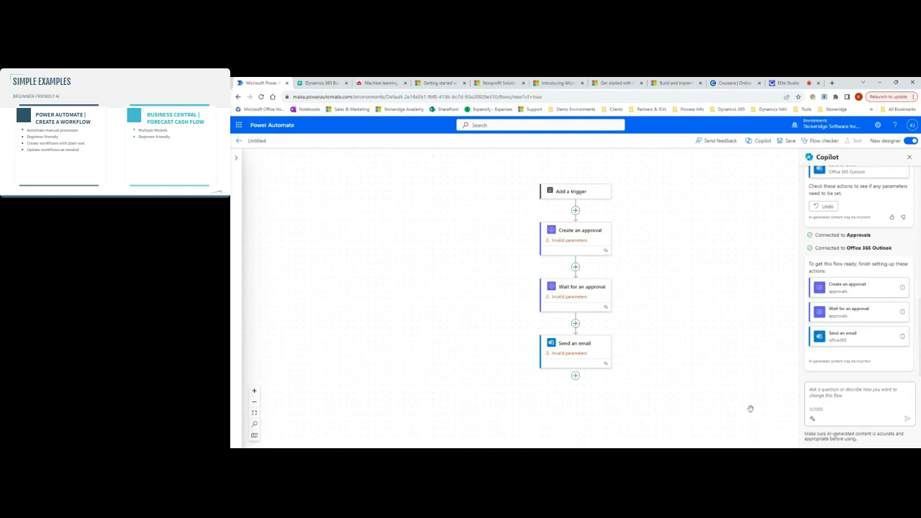
{"action": "scroll", "coordinate": [671, 317], "scroll_direction": "up", "scroll_amount": 1}
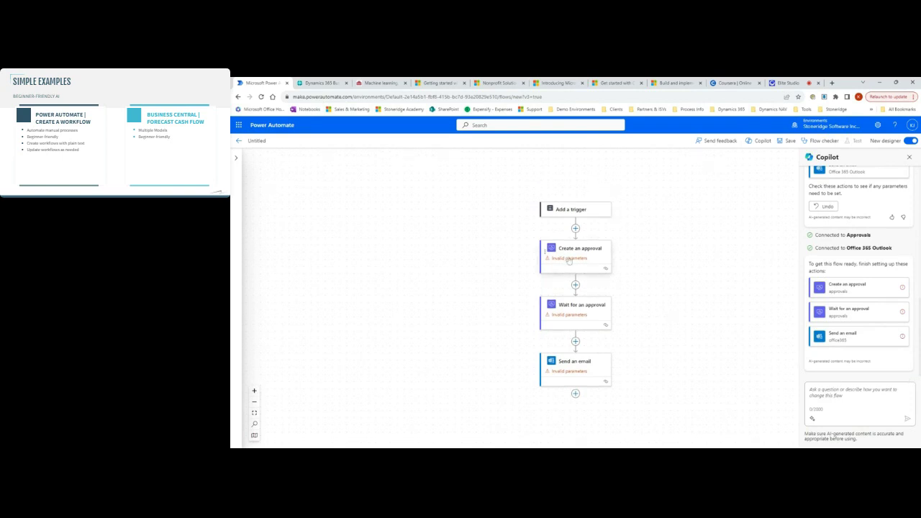
Step: Set the Create an approval step's Approval Type to Approve/Reject - First to respond
{"action": "left_click", "coordinate": [569, 260]}
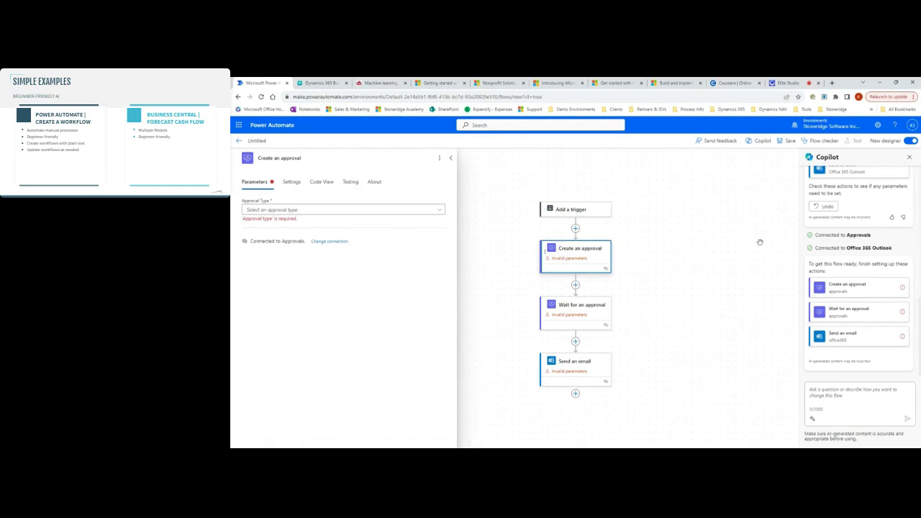
{"action": "left_click", "coordinate": [440, 209]}
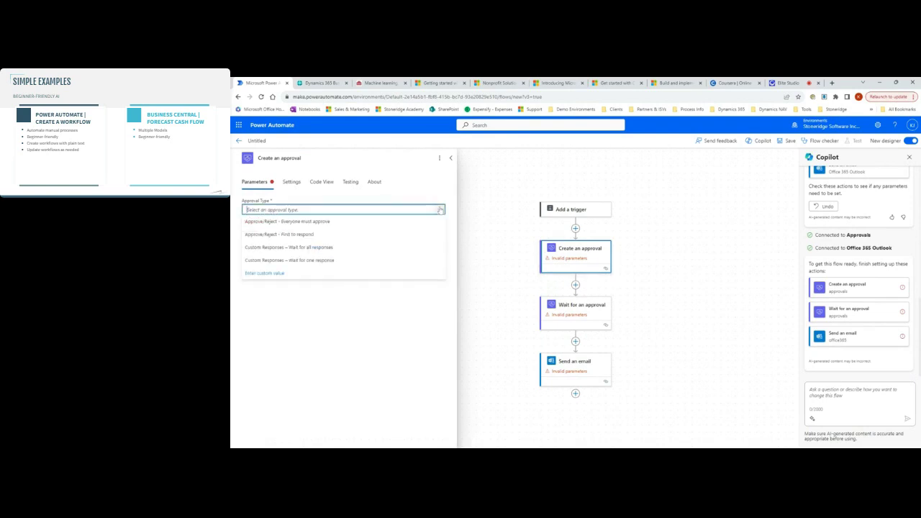
{"action": "left_click", "coordinate": [311, 235]}
{"action": "left_click", "coordinate": [450, 157]}
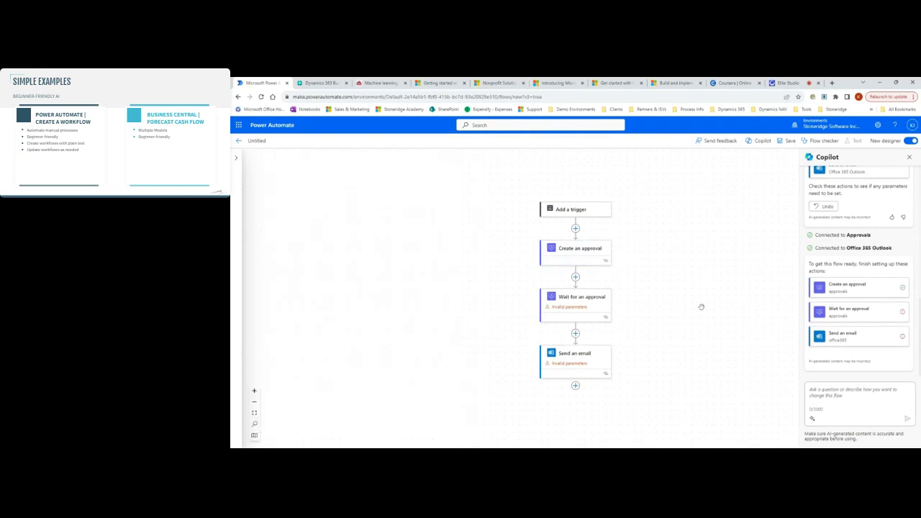
Step: Review the Wait for an approval settings and Send an email parameters that still need values
{"action": "left_click", "coordinate": [579, 308]}
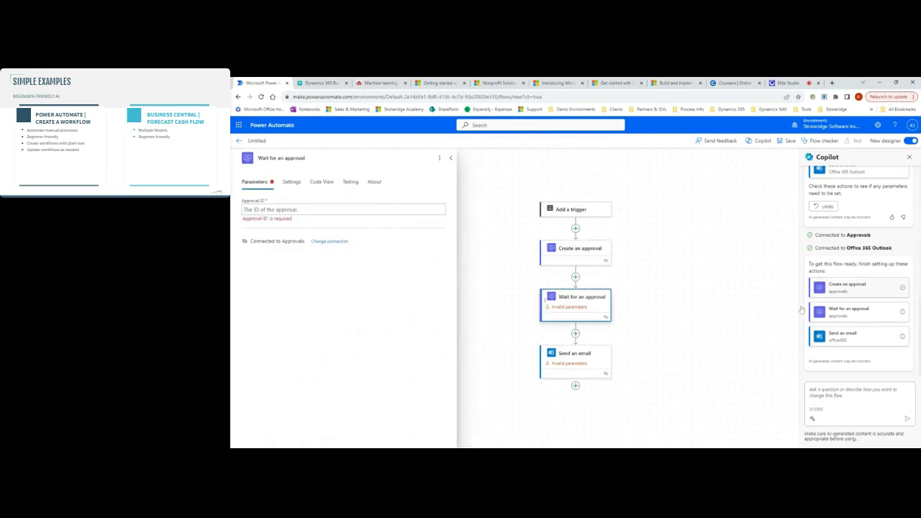
{"action": "left_click", "coordinate": [277, 208]}
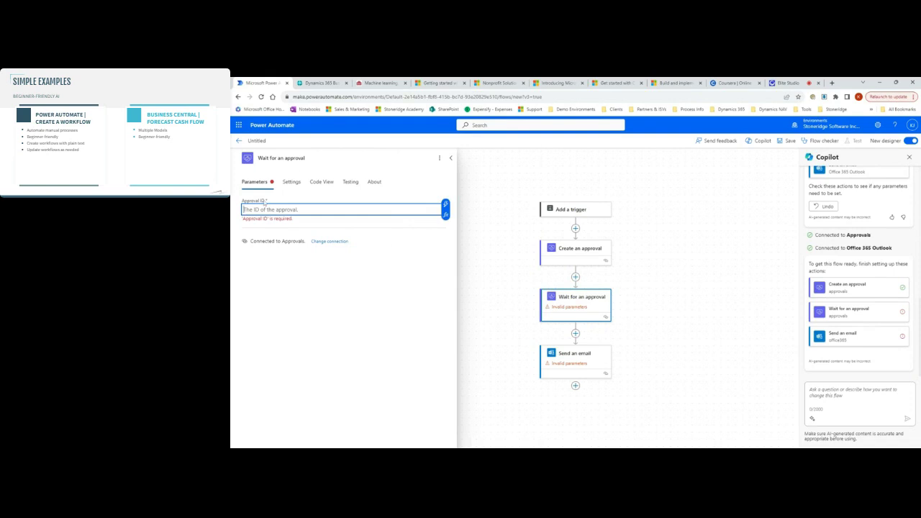
{"action": "left_click", "coordinate": [287, 192]}
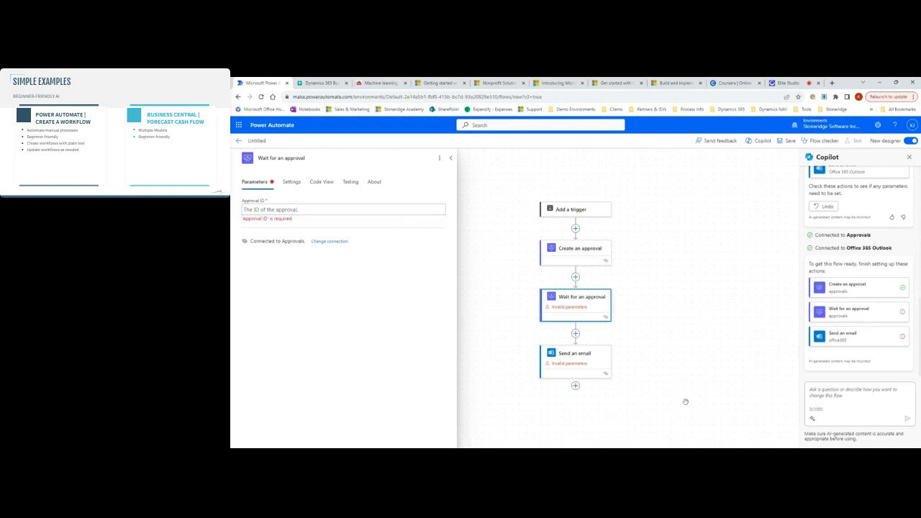
{"action": "left_click", "coordinate": [292, 183]}
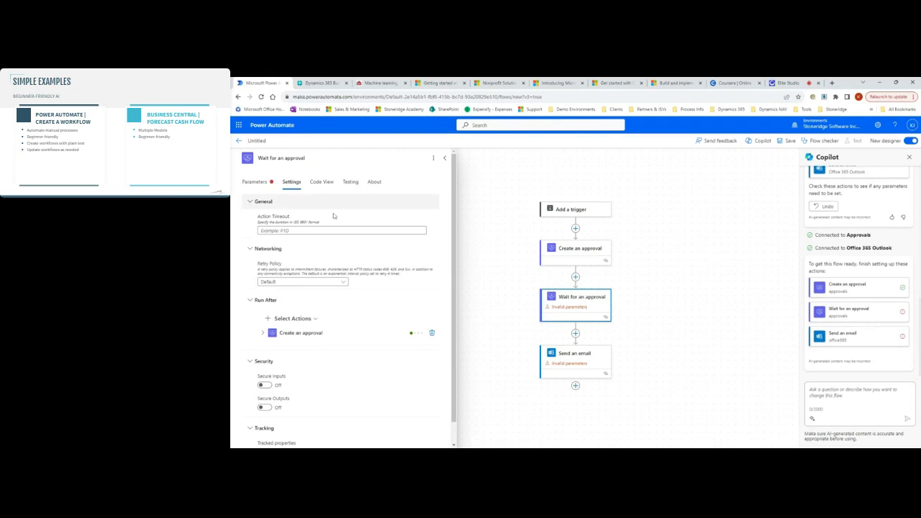
{"action": "scroll", "coordinate": [329, 288], "scroll_direction": "down", "scroll_amount": 1}
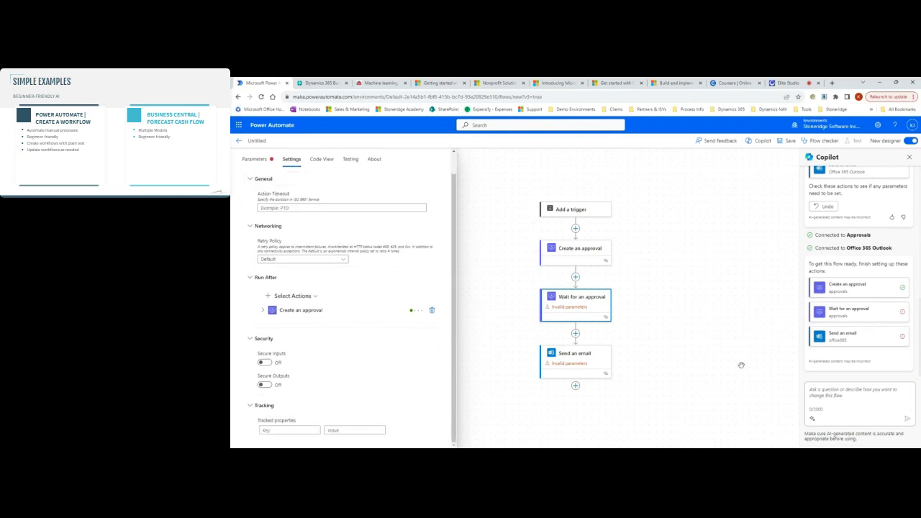
{"action": "left_click", "coordinate": [655, 329]}
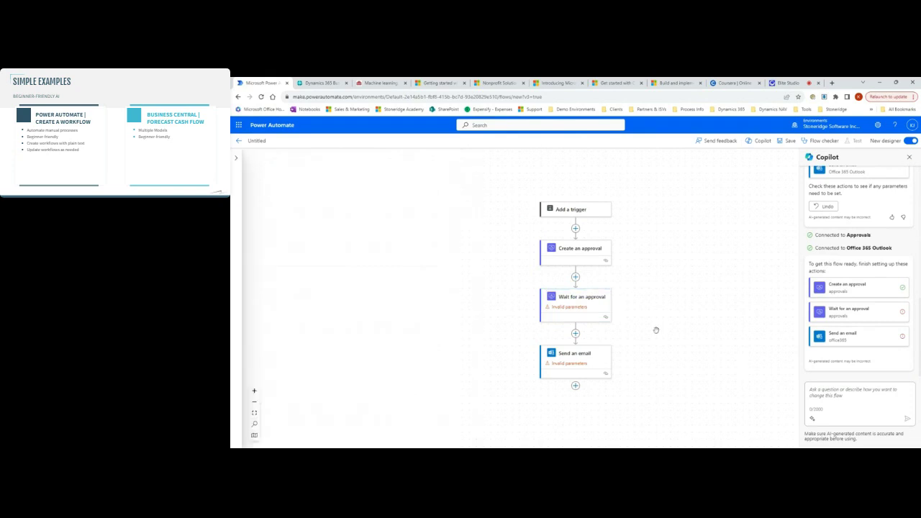
{"action": "left_click", "coordinate": [574, 359]}
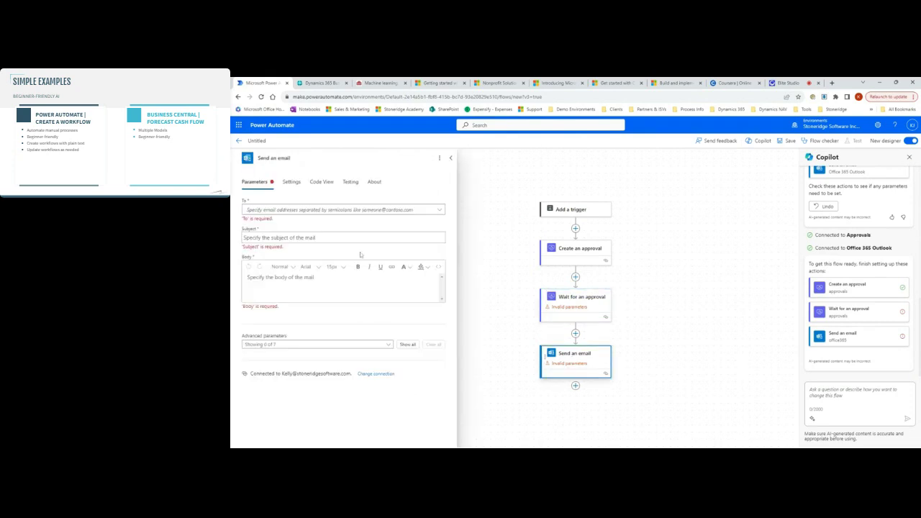
{"action": "left_click", "coordinate": [323, 286]}
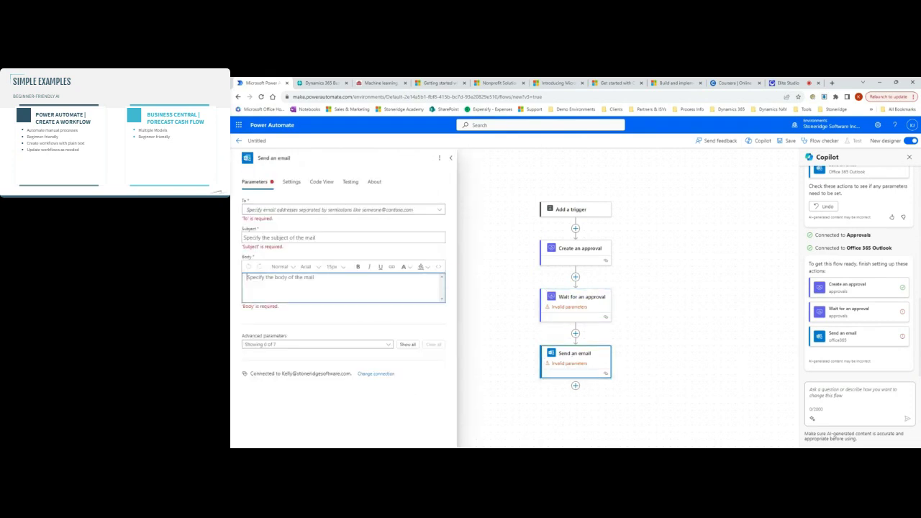
{"action": "left_click", "coordinate": [709, 290]}
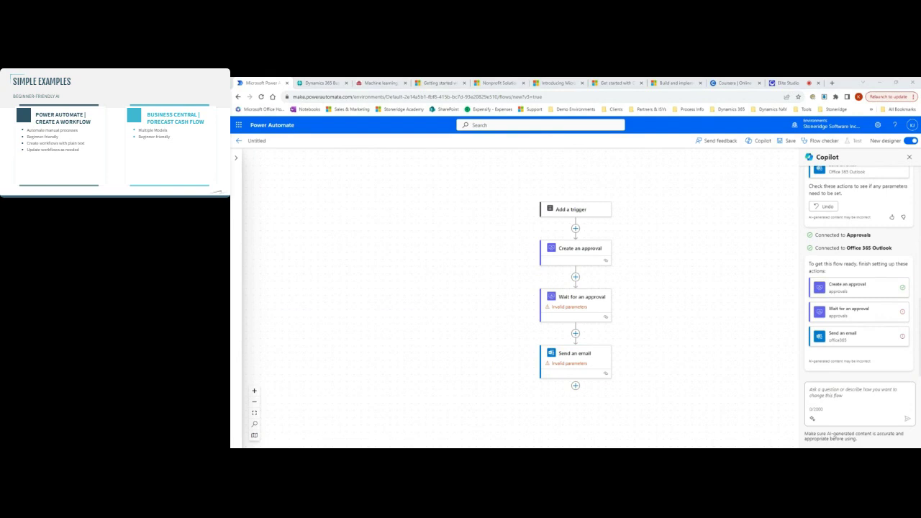
{"action": "left_click", "coordinate": [654, 324]}
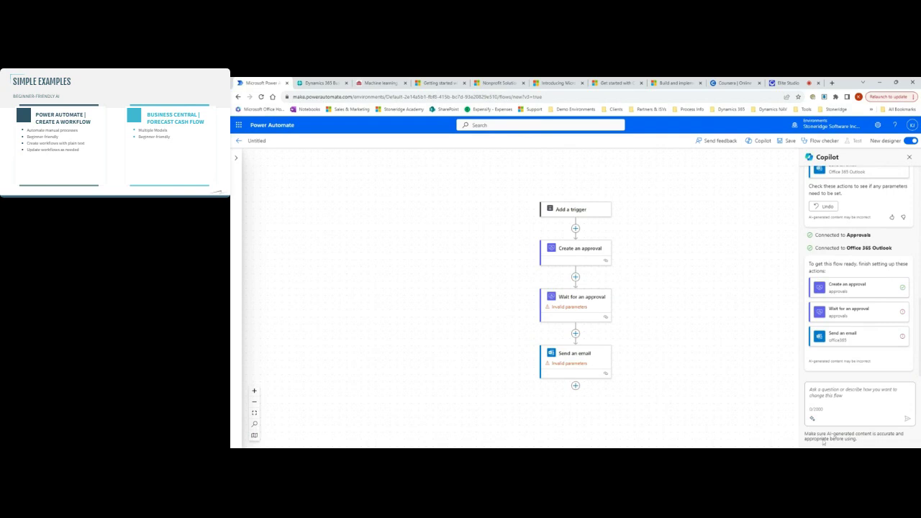
Step: Discard the unsaved draft flow, return to My flows, and switch to Business Central
{"action": "left_click", "coordinate": [239, 141]}
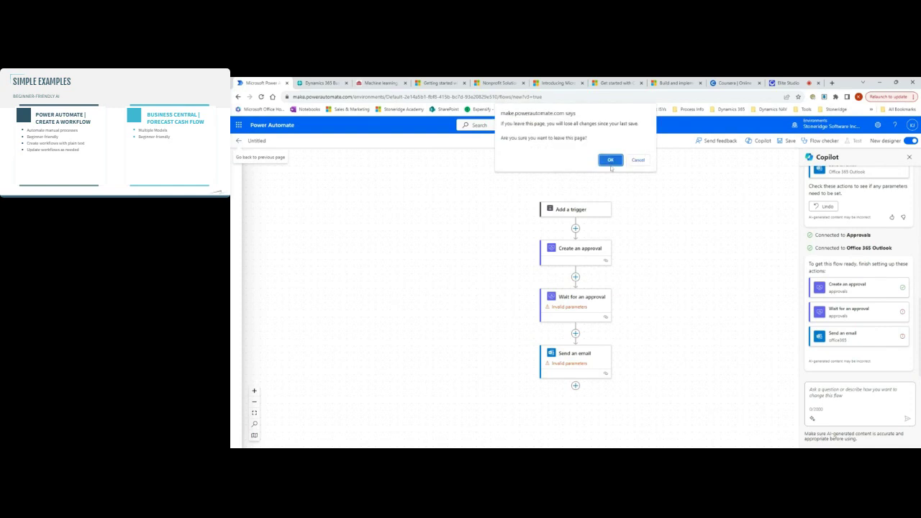
{"action": "left_click", "coordinate": [610, 160]}
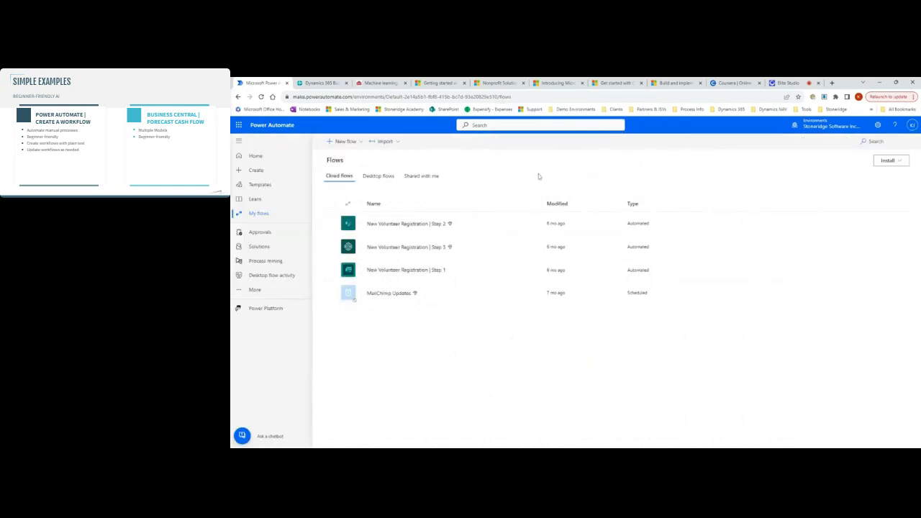
{"action": "left_click", "coordinate": [322, 83]}
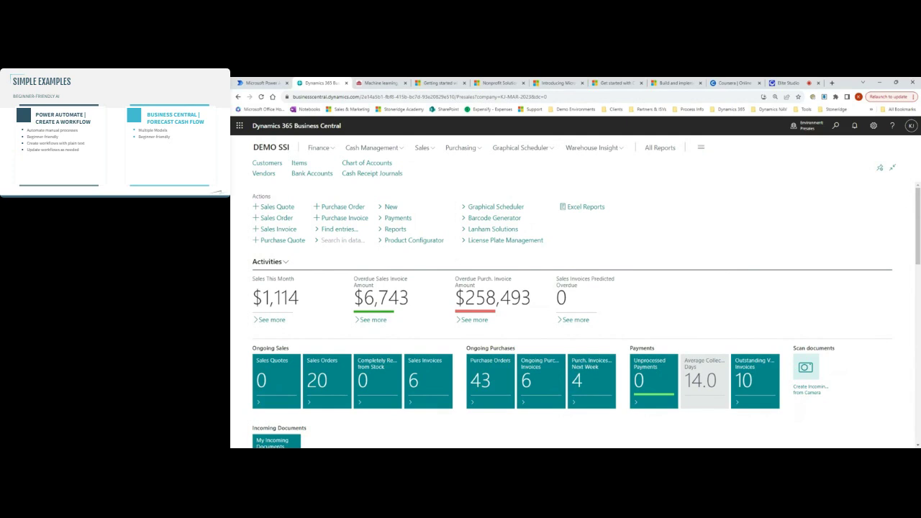
Step: In My Settings, change the role to Accounting Manager and apply it
{"action": "left_click", "coordinate": [874, 127]}
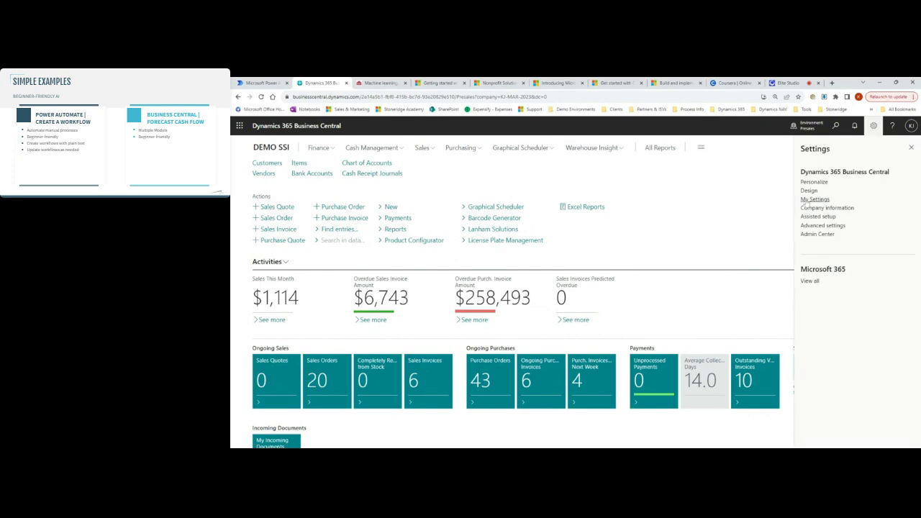
{"action": "left_click", "coordinate": [812, 200]}
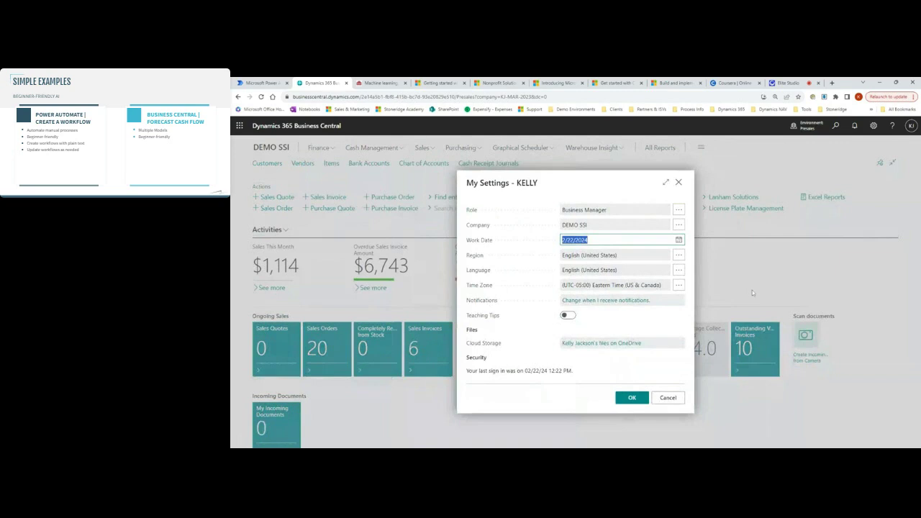
{"action": "left_click", "coordinate": [678, 210]}
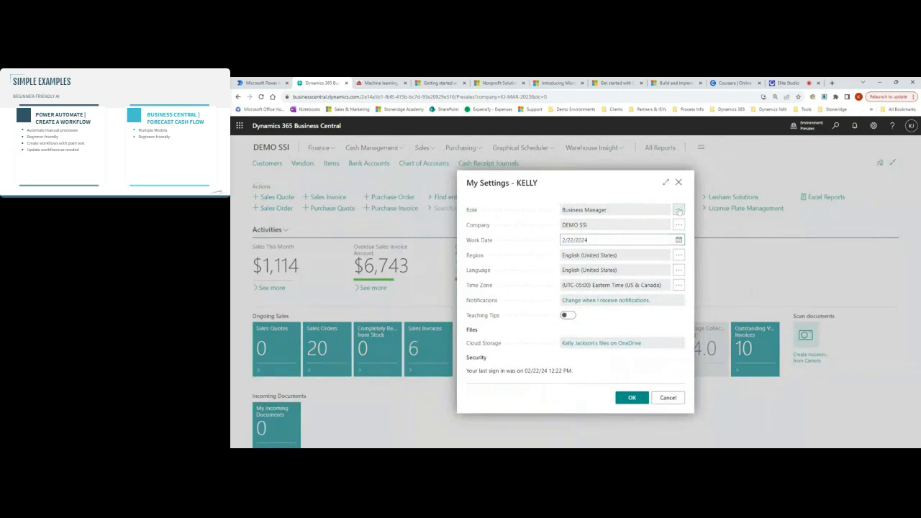
{"action": "scroll", "coordinate": [507, 267], "scroll_direction": "up", "scroll_amount": 1}
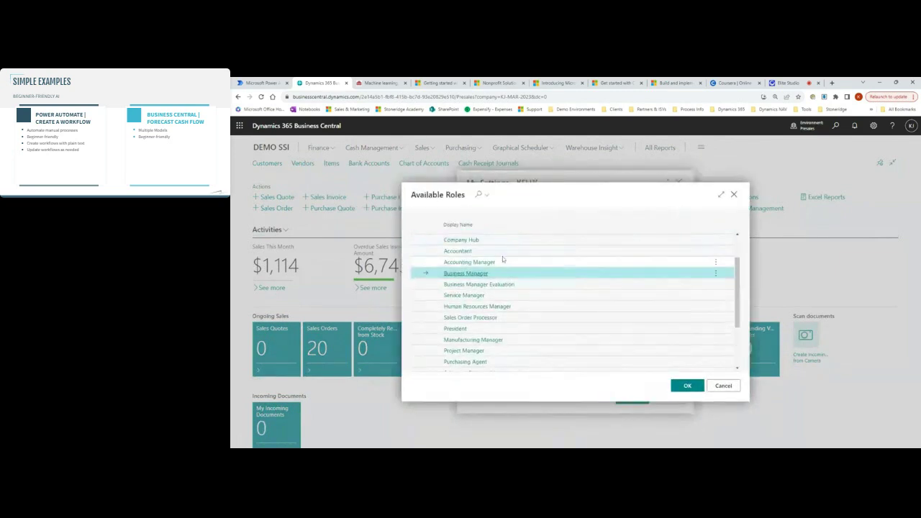
{"action": "left_click", "coordinate": [507, 263]}
{"action": "left_click", "coordinate": [687, 386]}
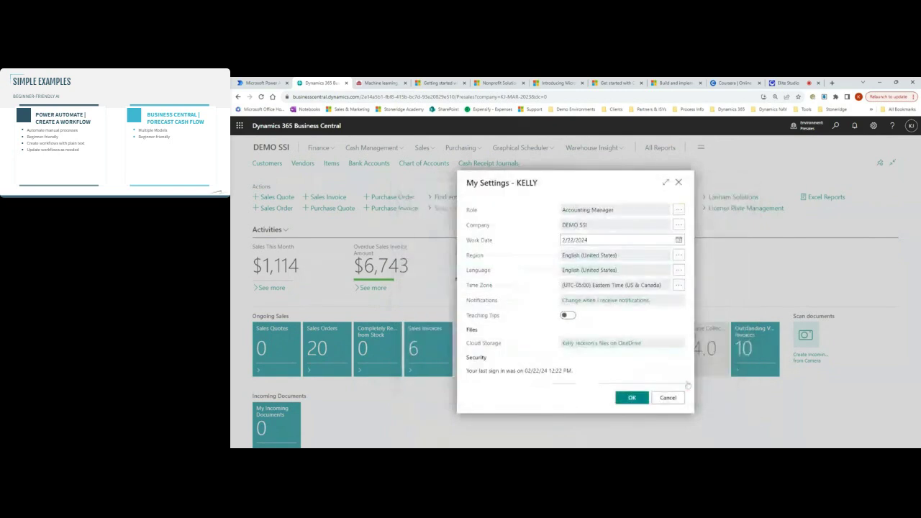
{"action": "left_click", "coordinate": [631, 398]}
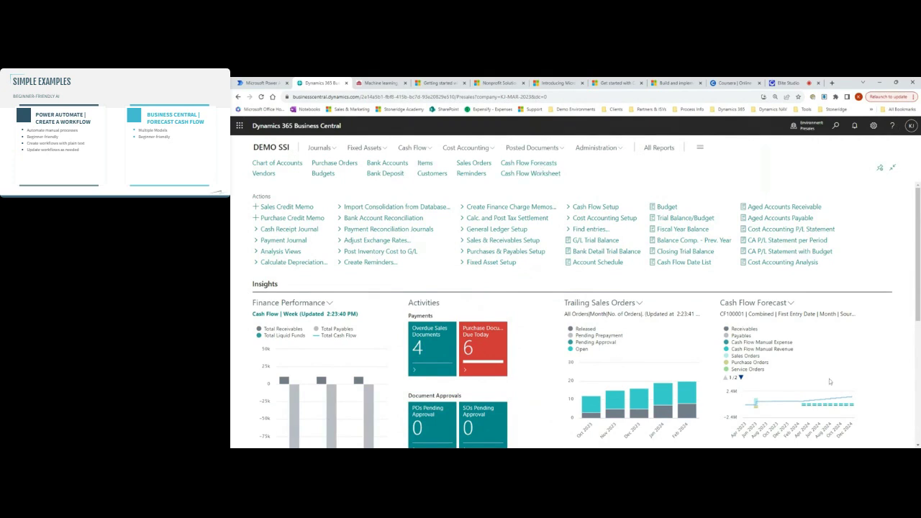
Step: Open Cash Flow Forecasts, then find 'cash f' in Tell Me and open Cash Flow Setup
{"action": "left_click", "coordinate": [538, 170]}
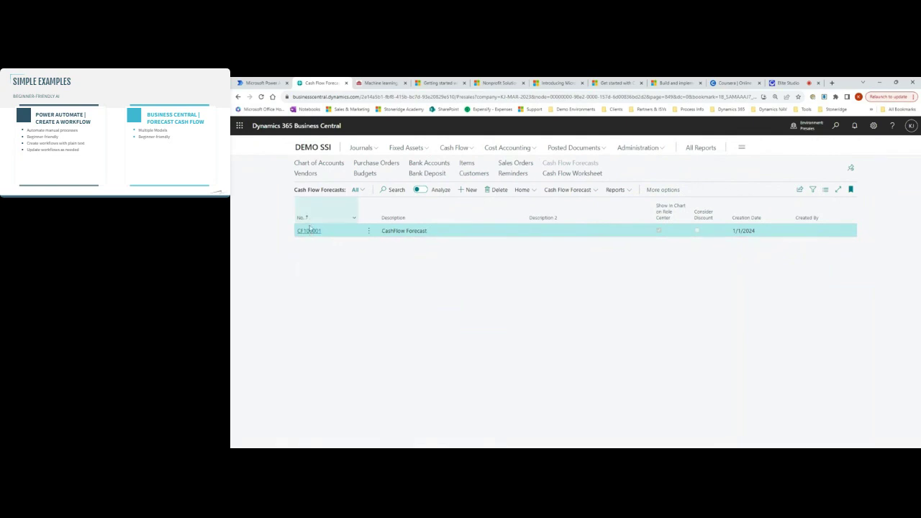
{"action": "left_click", "coordinate": [836, 125]}
{"action": "type", "text": "cash"}
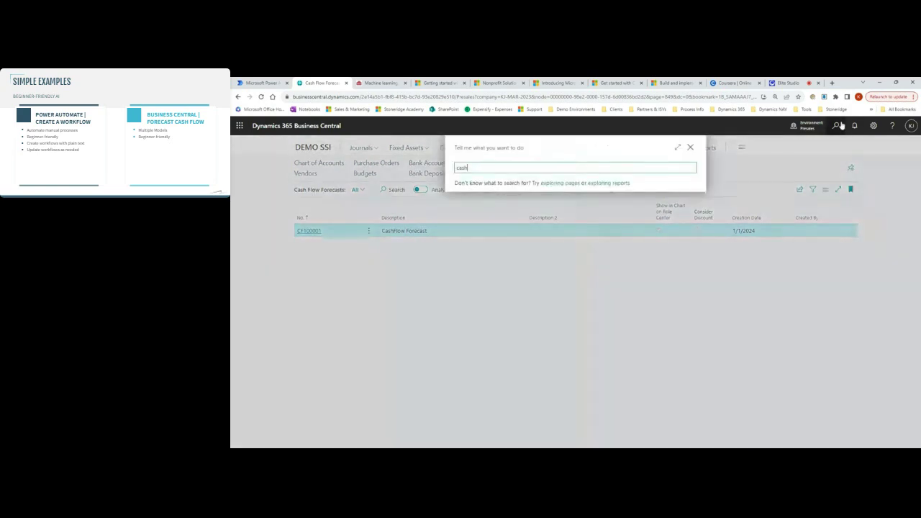
{"action": "type", "text": " f"}
{"action": "left_click", "coordinate": [487, 289]}
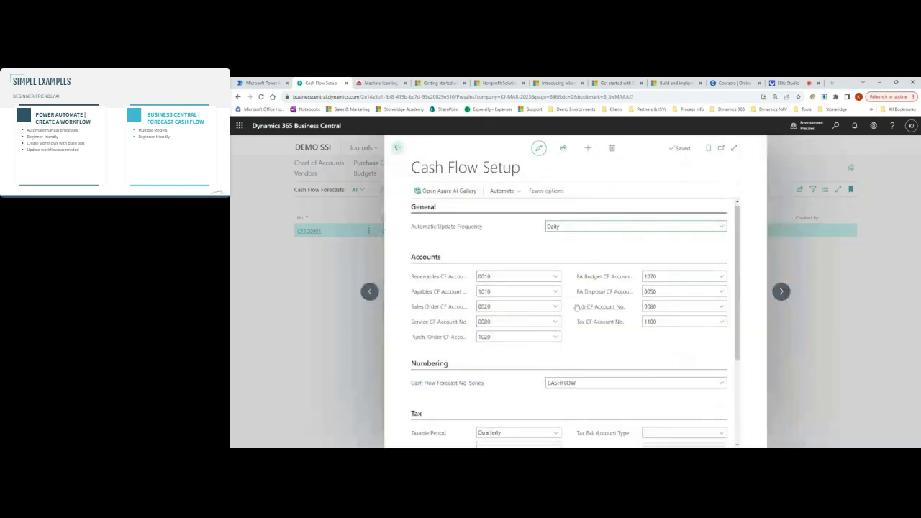
Step: Review the Azure AI section (ARIMA model, API Key), then close Cash Flow Setup
{"action": "scroll", "coordinate": [643, 232], "scroll_direction": "down", "scroll_amount": 3}
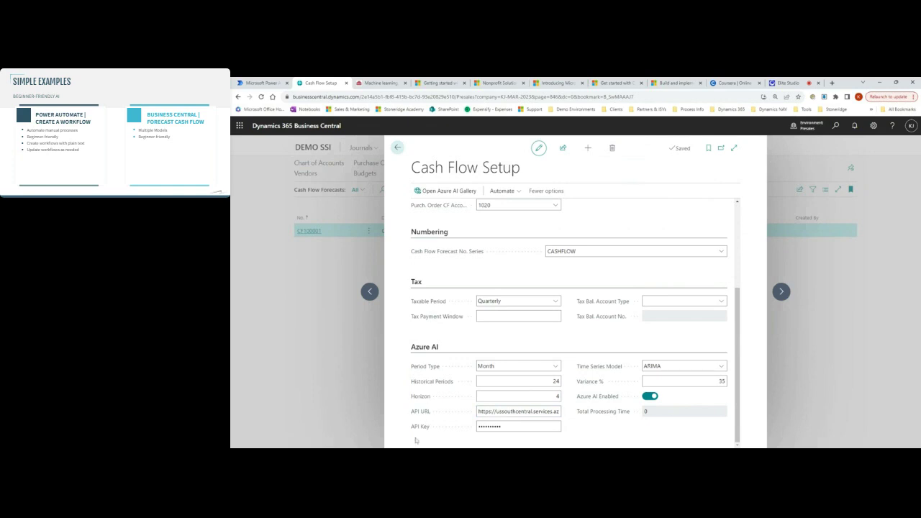
{"action": "left_click", "coordinate": [420, 433]}
{"action": "left_click", "coordinate": [399, 148]}
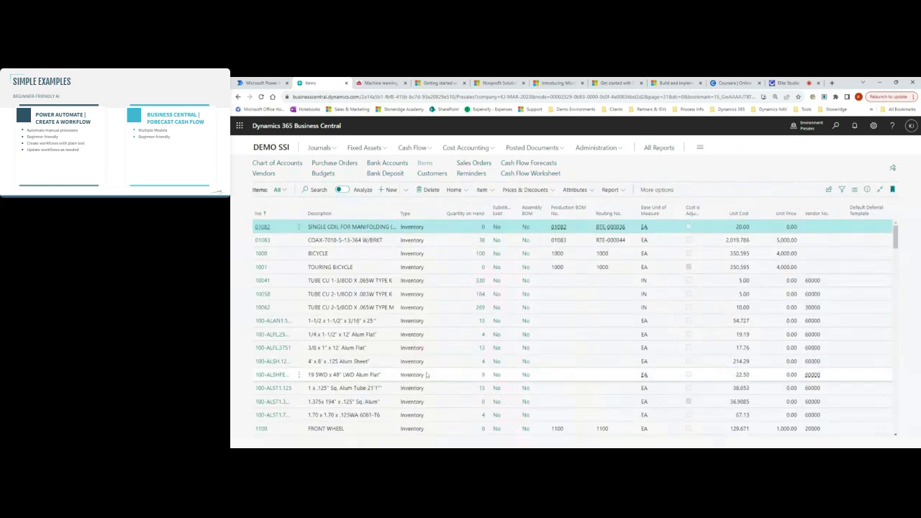
Step: Scroll the Items list and select item 1928-S AMSTERDAM LAMP
{"action": "scroll", "coordinate": [426, 373], "scroll_direction": "down", "scroll_amount": 3}
{"action": "scroll", "coordinate": [425, 370], "scroll_direction": "down", "scroll_amount": 10}
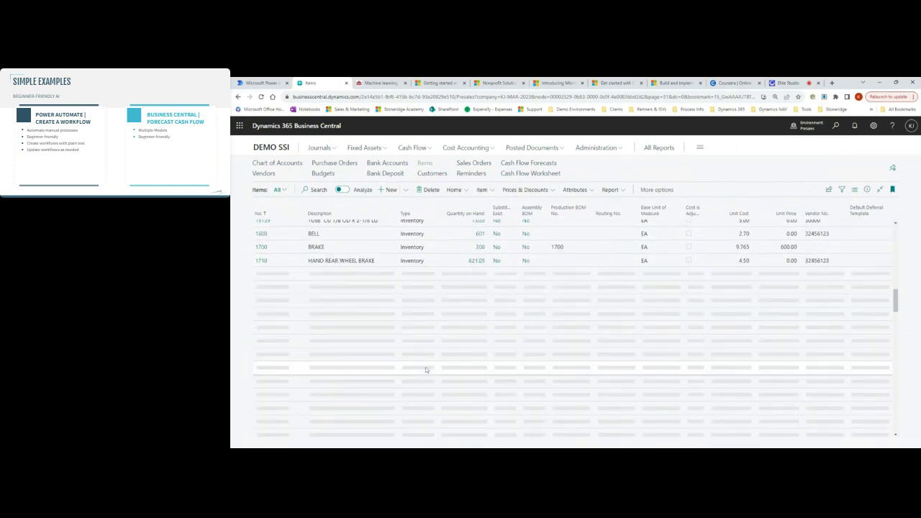
{"action": "scroll", "coordinate": [425, 369], "scroll_direction": "down", "scroll_amount": 3}
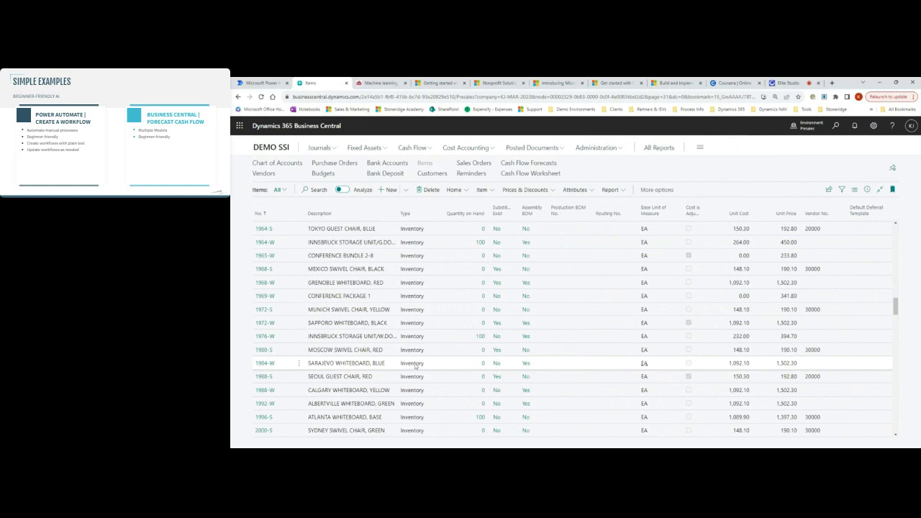
{"action": "scroll", "coordinate": [360, 353], "scroll_direction": "up", "scroll_amount": 5}
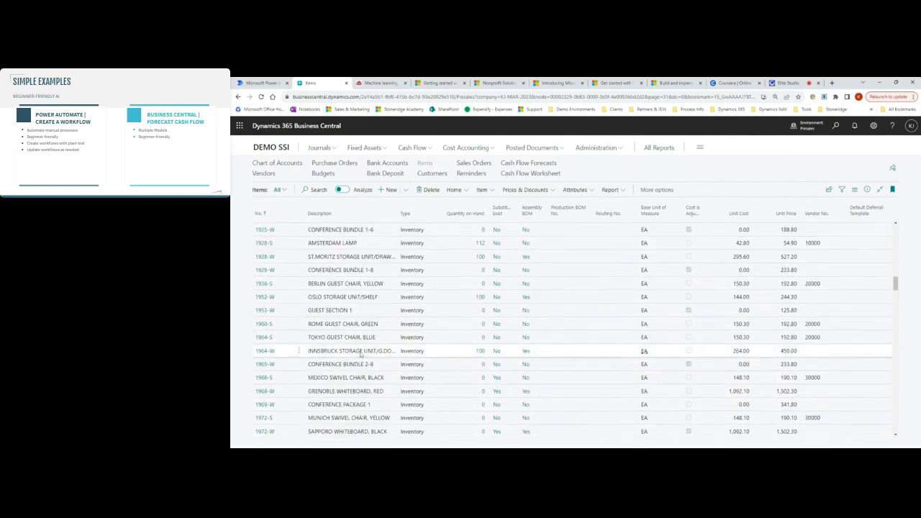
{"action": "left_click", "coordinate": [361, 352]}
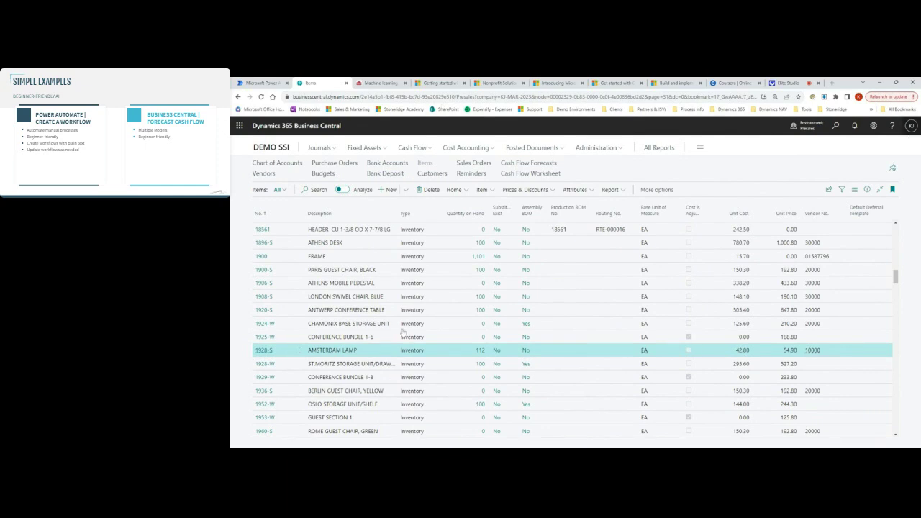
Step: Open the 1928-S Item Card and review its picture, Copilot marketing text and Red, Steel attributes
{"action": "key", "text": "Return"}
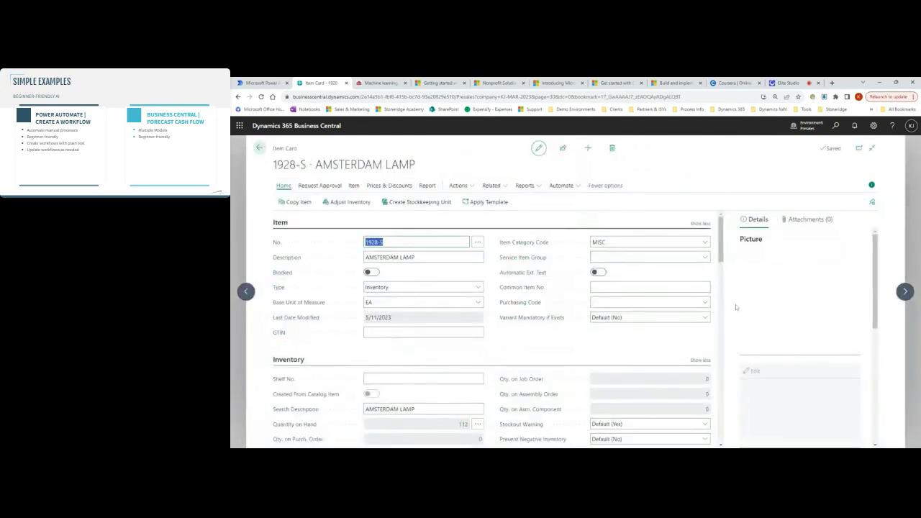
{"action": "scroll", "coordinate": [830, 328], "scroll_direction": "down", "scroll_amount": 2}
{"action": "scroll", "coordinate": [834, 328], "scroll_direction": "down", "scroll_amount": 5}
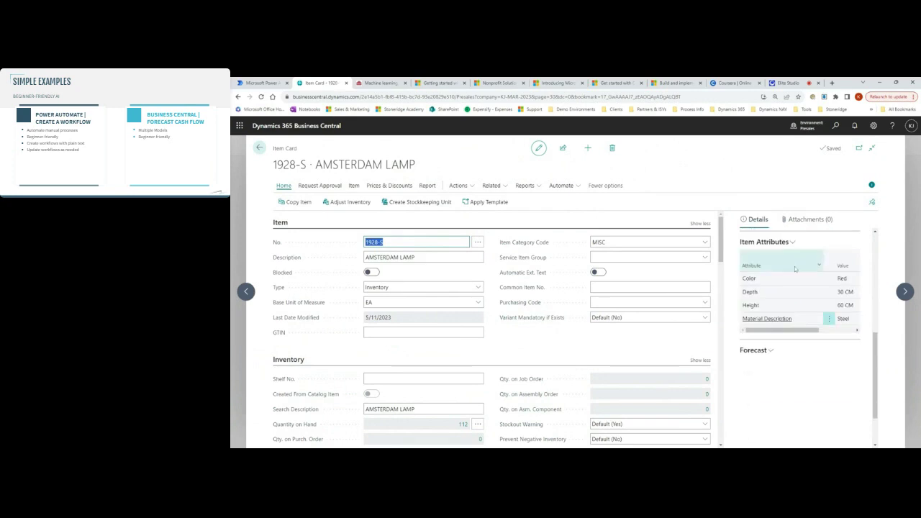
{"action": "scroll", "coordinate": [794, 271], "scroll_direction": "up", "scroll_amount": 4}
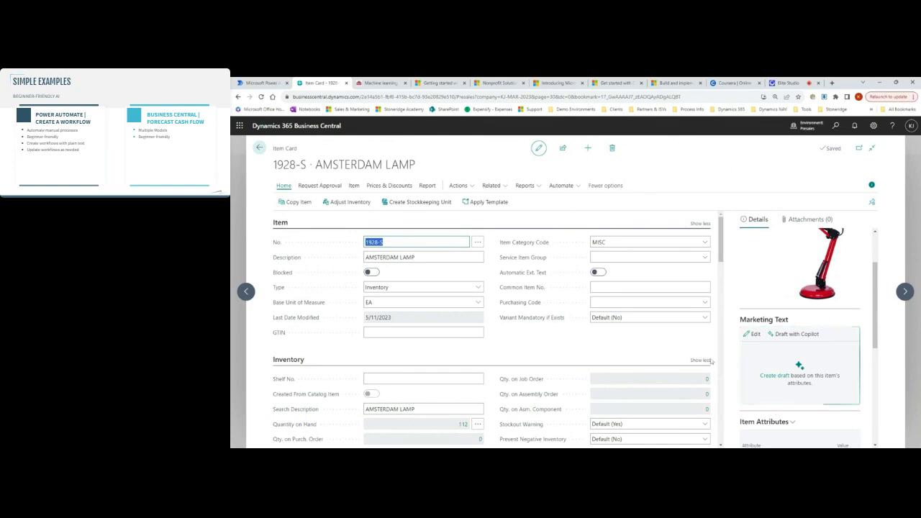
{"action": "scroll", "coordinate": [771, 388], "scroll_direction": "down", "scroll_amount": 1}
{"action": "scroll", "coordinate": [771, 388], "scroll_direction": "down", "scroll_amount": 2}
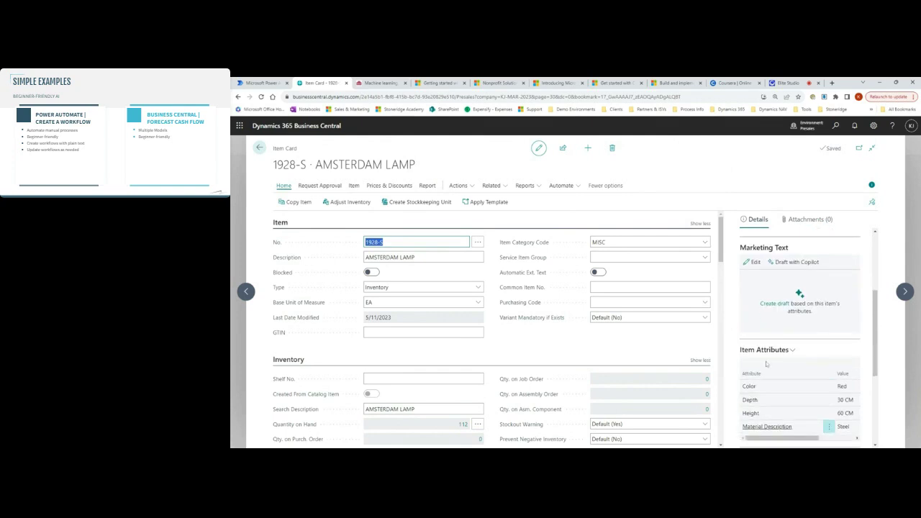
{"action": "left_click", "coordinate": [737, 387]}
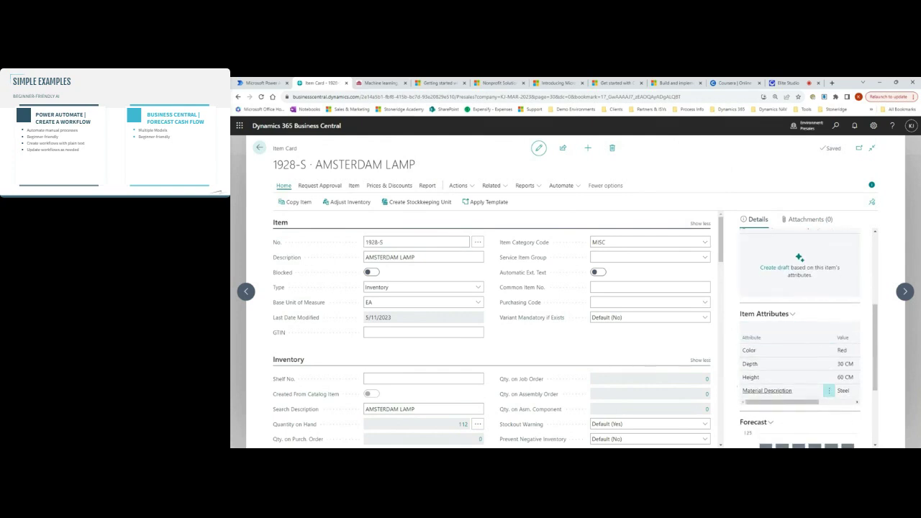
Step: Go back through Items to the DEMO SSI role centre, then bring up the Simple Examples slide tab
{"action": "left_click", "coordinate": [261, 148]}
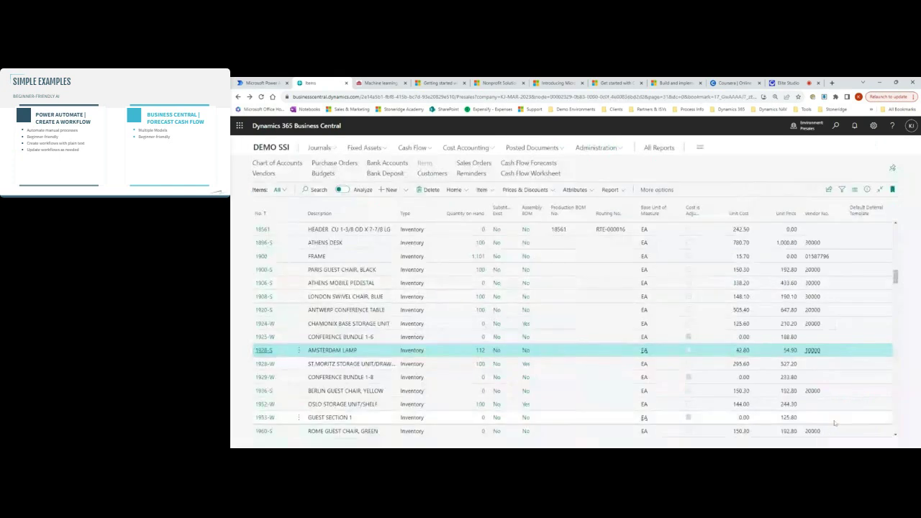
{"action": "left_click", "coordinate": [282, 142]}
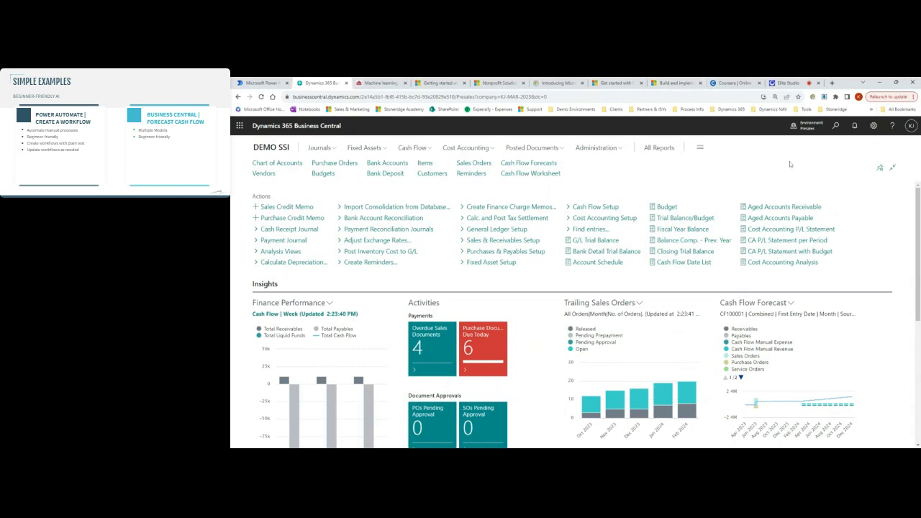
{"action": "key", "text": "ctrl+9"}
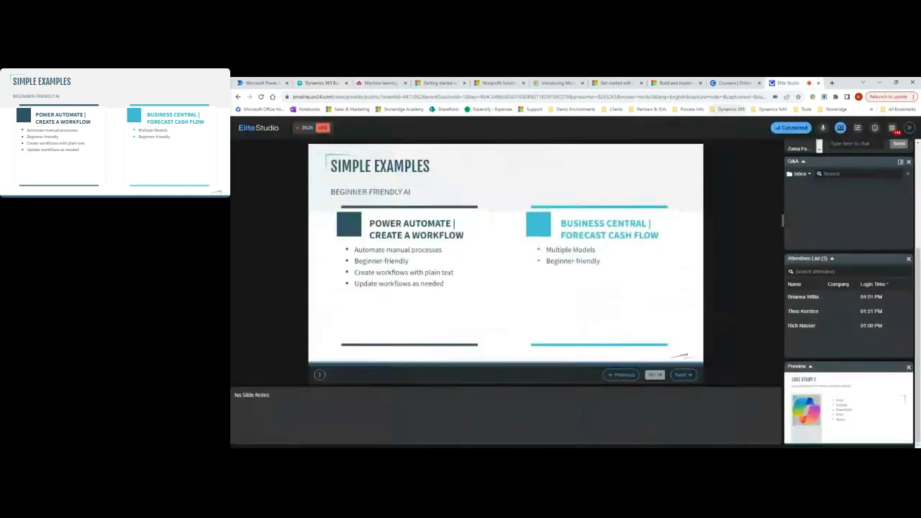